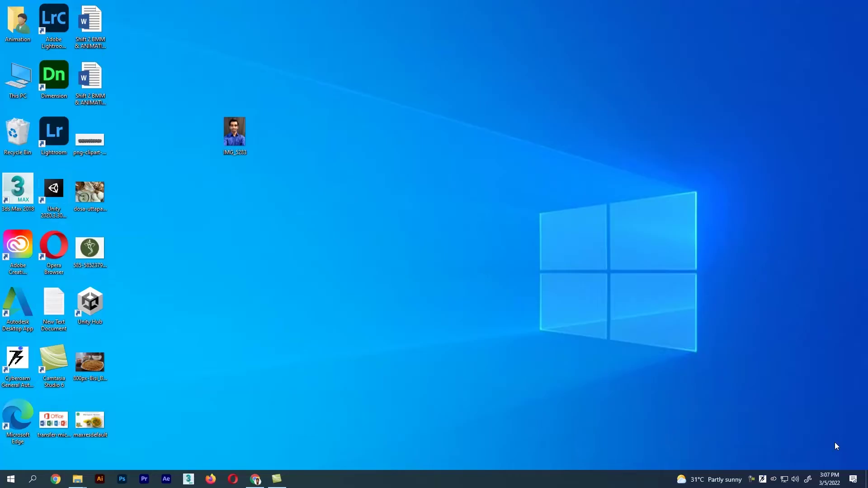
Launch Word 2013 from the Start menu and create a new blank document.
{"action": "left_click", "coordinate": [11, 479]}
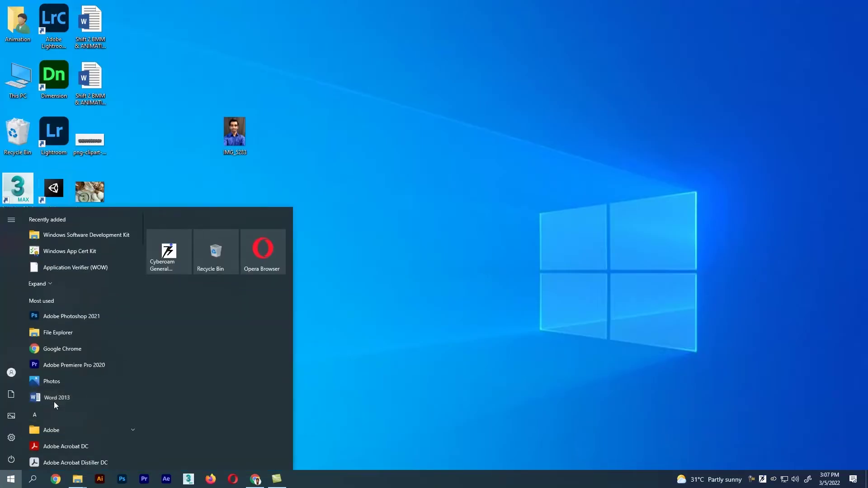
{"action": "left_click", "coordinate": [54, 400]}
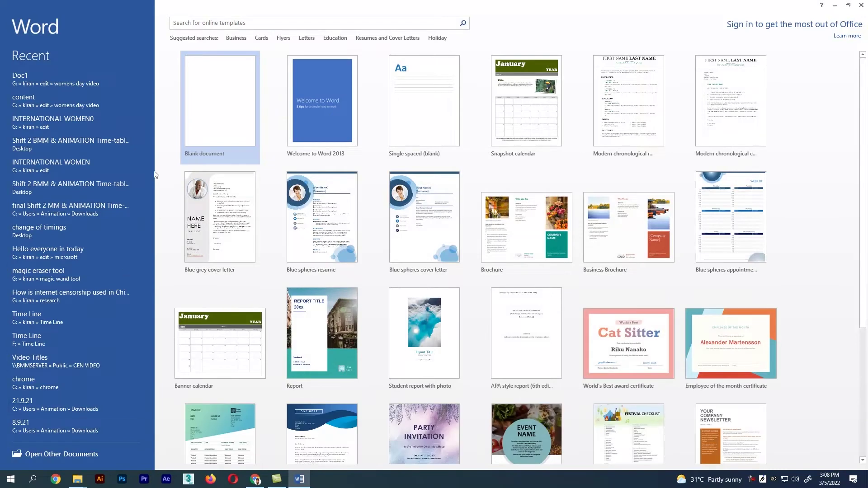
{"action": "left_click", "coordinate": [242, 106]}
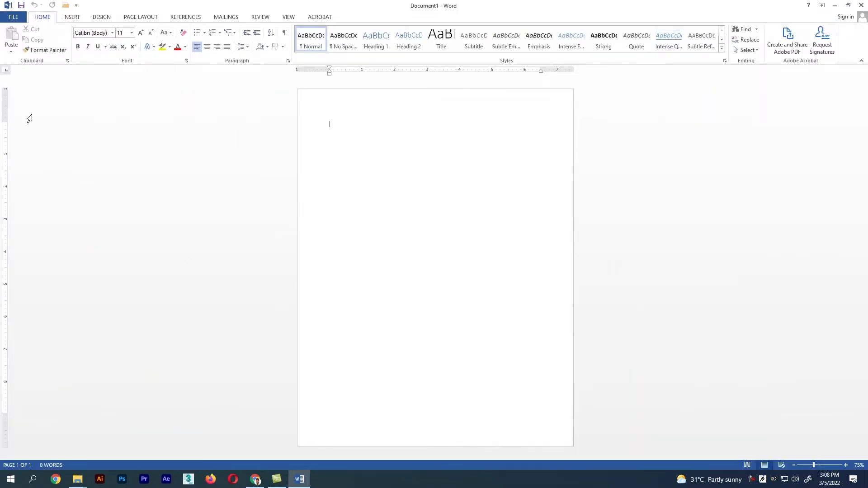
Start inserting a picture and choose the IMG_5283 photo from the Desktop folder.
{"action": "left_click", "coordinate": [70, 18]}
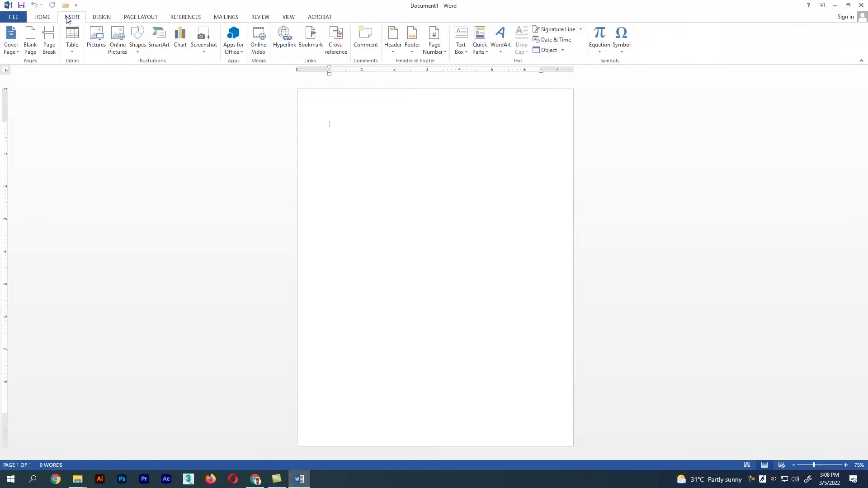
{"action": "left_click", "coordinate": [94, 44]}
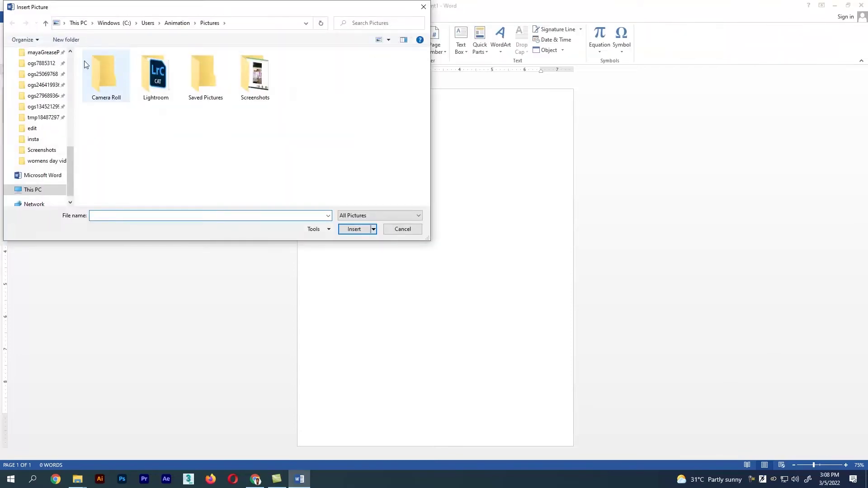
{"action": "scroll", "coordinate": [71, 61], "scroll_direction": "up", "scroll_amount": 4}
{"action": "scroll", "coordinate": [72, 61], "scroll_direction": "up", "scroll_amount": 4}
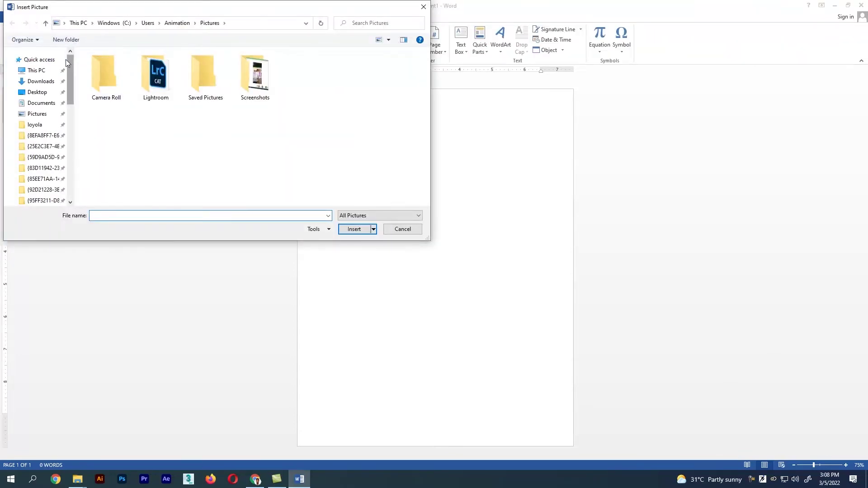
{"action": "left_click", "coordinate": [41, 70]}
{"action": "left_click", "coordinate": [37, 93]}
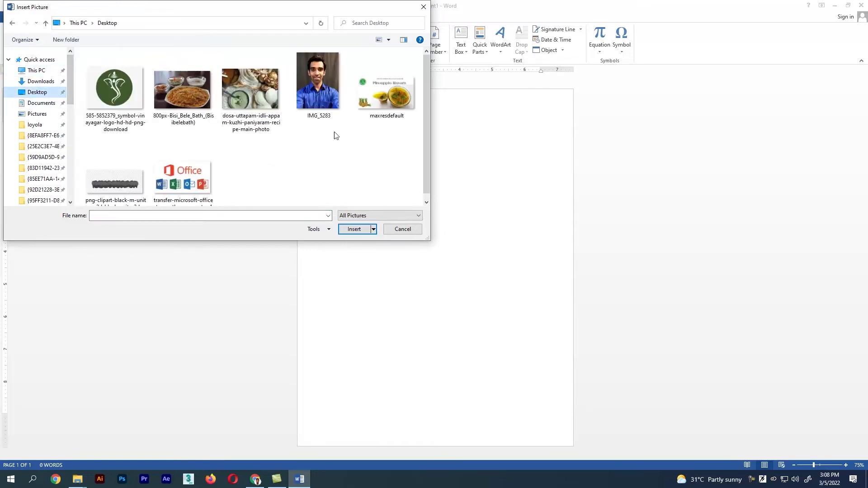
{"action": "left_click", "coordinate": [319, 102]}
Insert the photo and enlarge it to nearly fill the page, about 9.93 by 7.46 inches.
{"action": "left_click", "coordinate": [352, 230]}
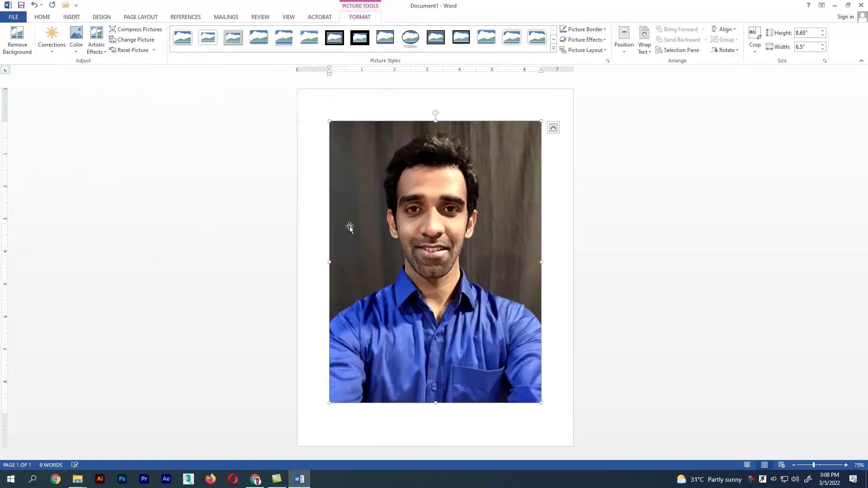
{"action": "left_click_drag", "start_coordinate": [541, 404], "coordinate": [565, 446]}
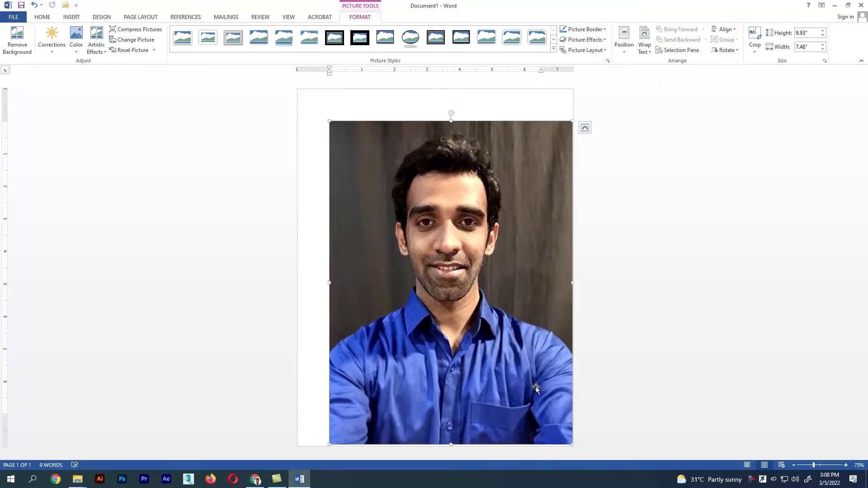
{"action": "left_click_drag", "start_coordinate": [535, 389], "coordinate": [419, 307]}
{"action": "left_click_drag", "start_coordinate": [419, 307], "coordinate": [427, 184]}
Give the photo square text wrapping, align it, and begin removing its background.
{"action": "left_click", "coordinate": [585, 128]}
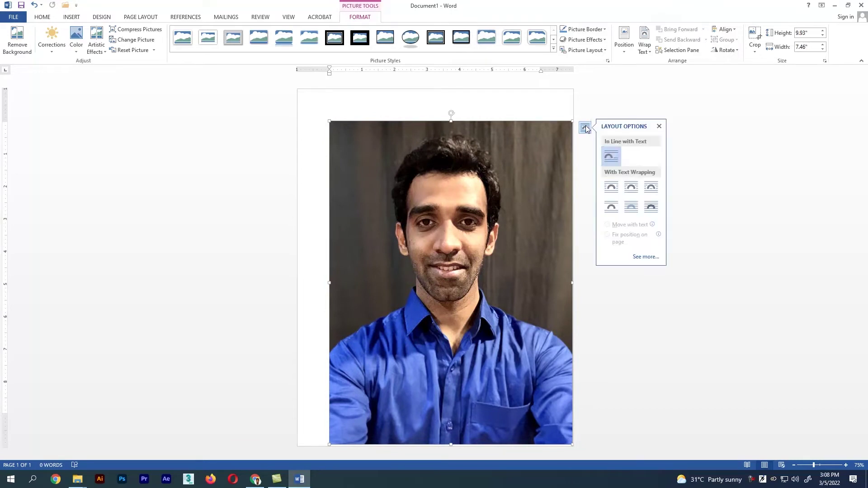
{"action": "left_click", "coordinate": [612, 186]}
{"action": "left_click_drag", "start_coordinate": [486, 231], "coordinate": [463, 202]}
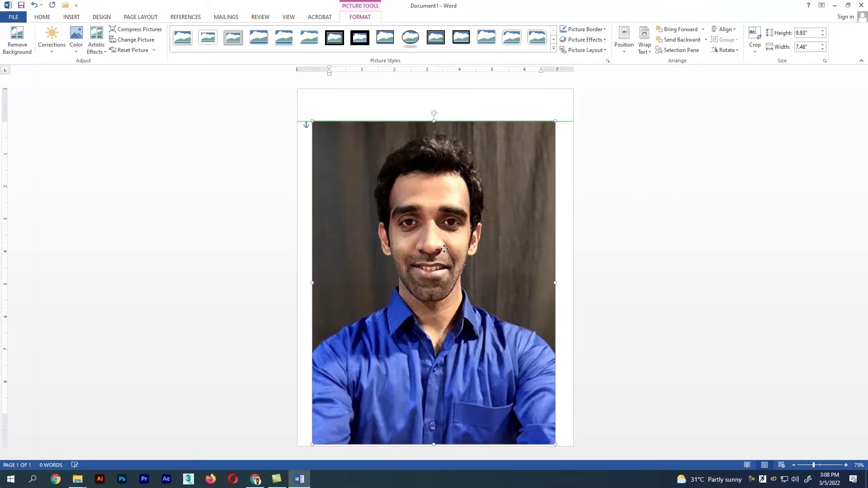
{"action": "left_click", "coordinate": [678, 267]}
{"action": "left_click", "coordinate": [437, 302]}
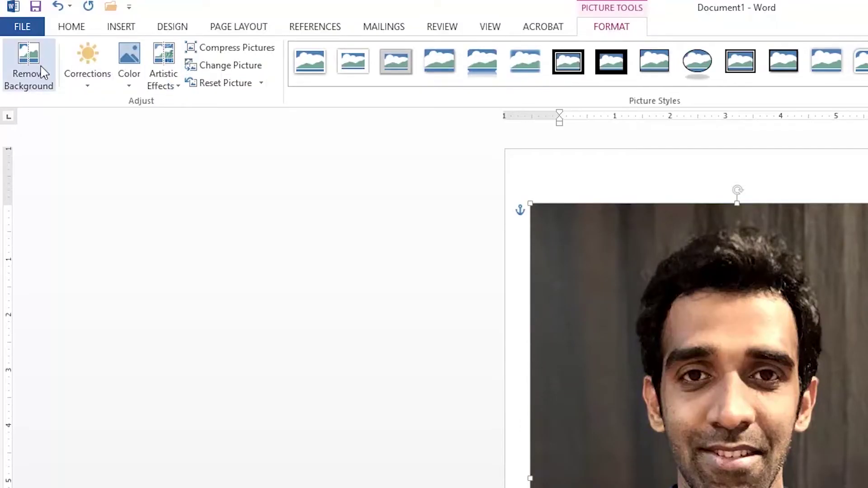
{"action": "left_click", "coordinate": [39, 69]}
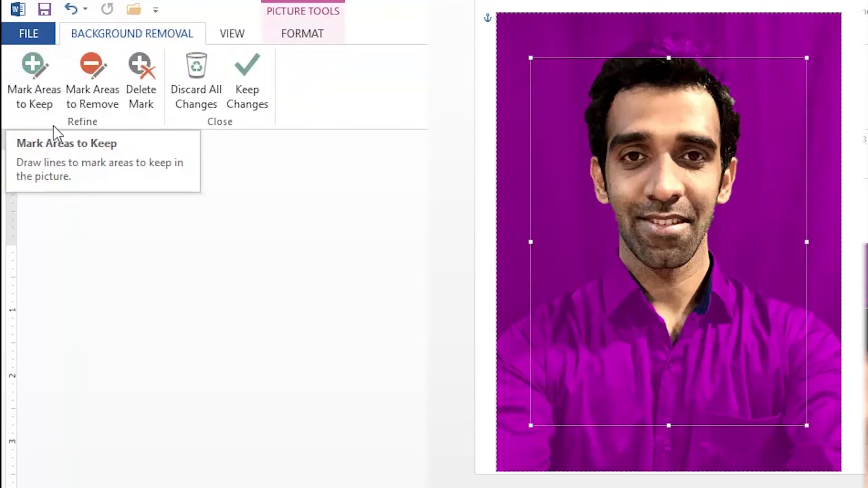
Extend the background-removal kept region up, left, right and down around the selfie.
{"action": "left_click_drag", "start_coordinate": [668, 58], "coordinate": [672, 17]}
{"action": "mouse_move", "coordinate": [530, 226]}
{"action": "left_mouse_down"}
{"action": "mouse_move", "coordinate": [497, 219]}
{"action": "mouse_move", "coordinate": [509, 243]}
{"action": "left_mouse_up"}
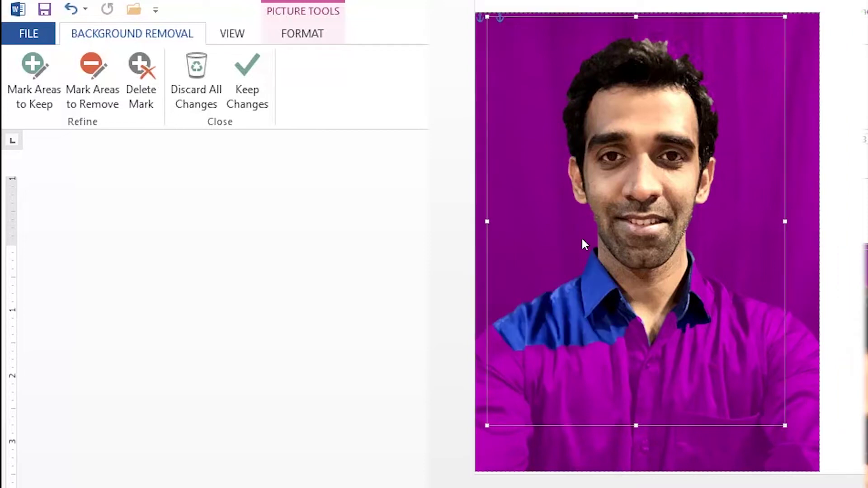
{"action": "left_click_drag", "start_coordinate": [785, 220], "coordinate": [812, 219]}
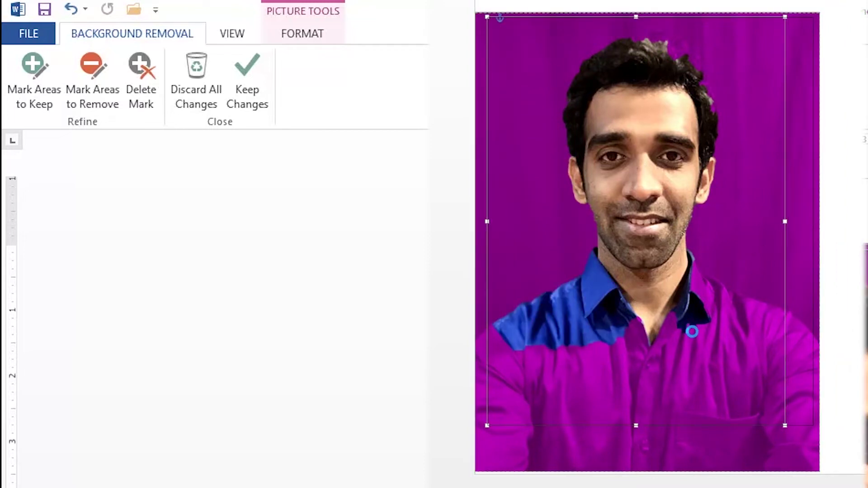
{"action": "left_click_drag", "start_coordinate": [649, 426], "coordinate": [644, 466]}
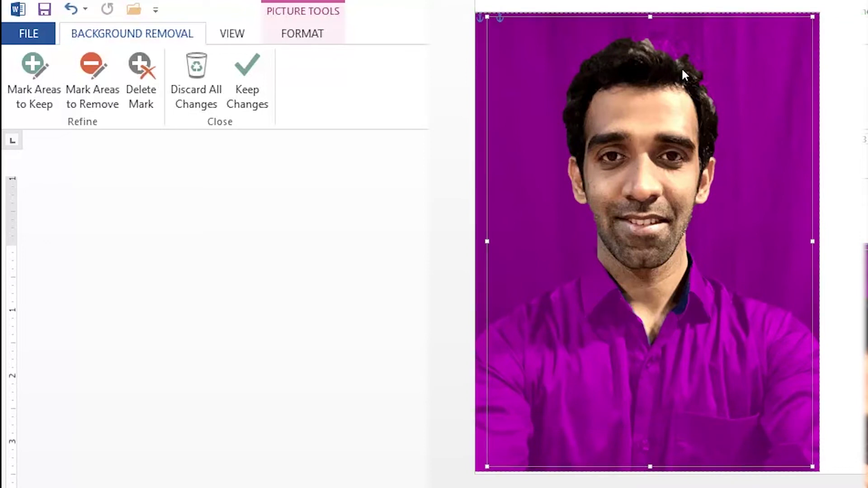
{"action": "left_click_drag", "start_coordinate": [650, 16], "coordinate": [648, 34]}
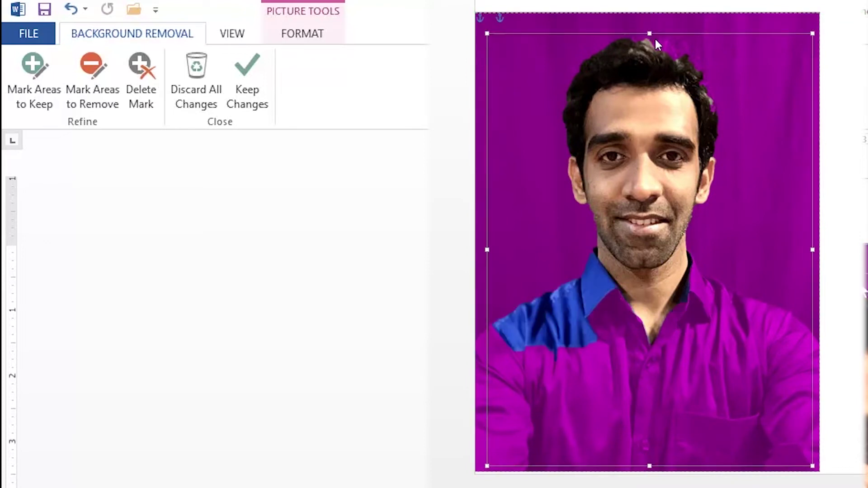
{"action": "left_click_drag", "start_coordinate": [651, 29], "coordinate": [651, 20]}
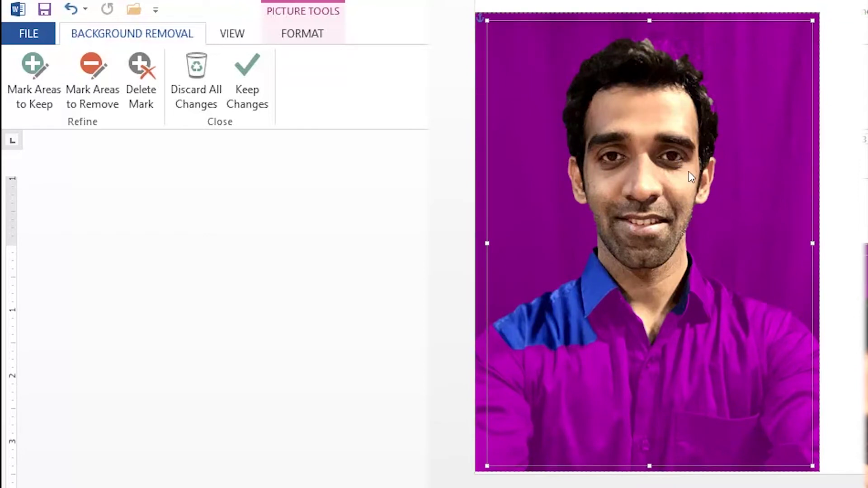
Stretch the kept region out to the photo's edges so the blue shirt stays included.
{"action": "left_click_drag", "start_coordinate": [813, 243], "coordinate": [818, 243]}
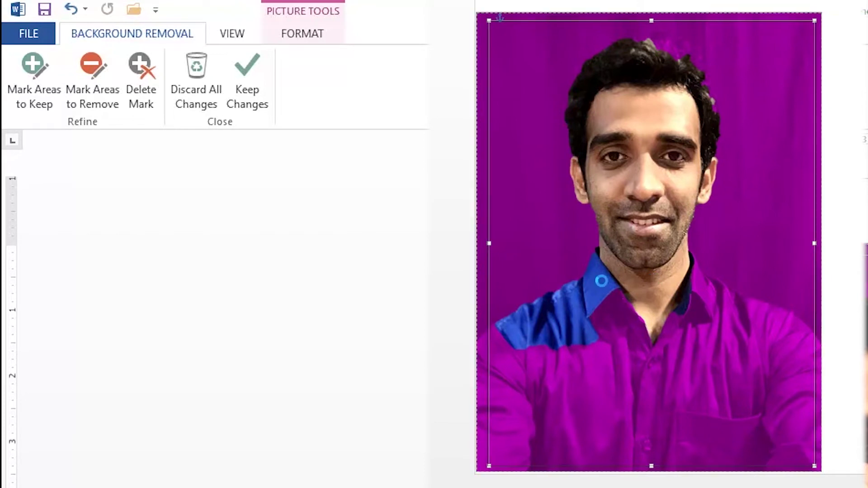
{"action": "left_click_drag", "start_coordinate": [479, 238], "coordinate": [476, 243]}
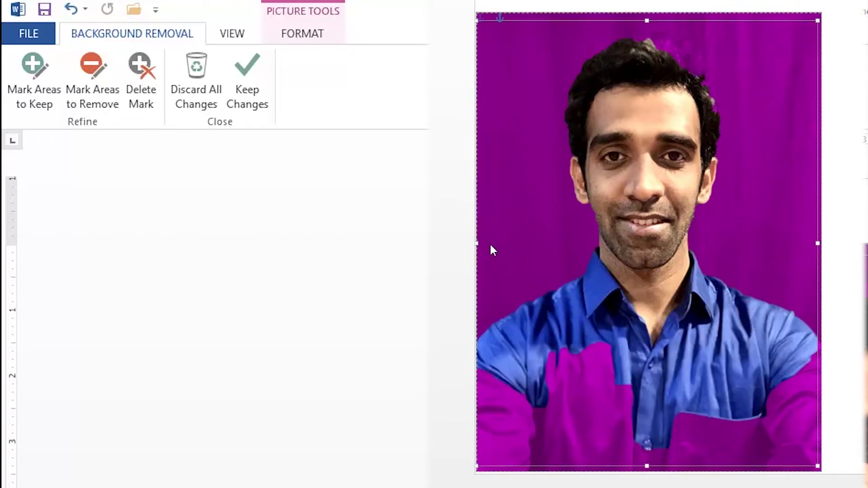
{"action": "left_click_drag", "start_coordinate": [646, 20], "coordinate": [647, 14]}
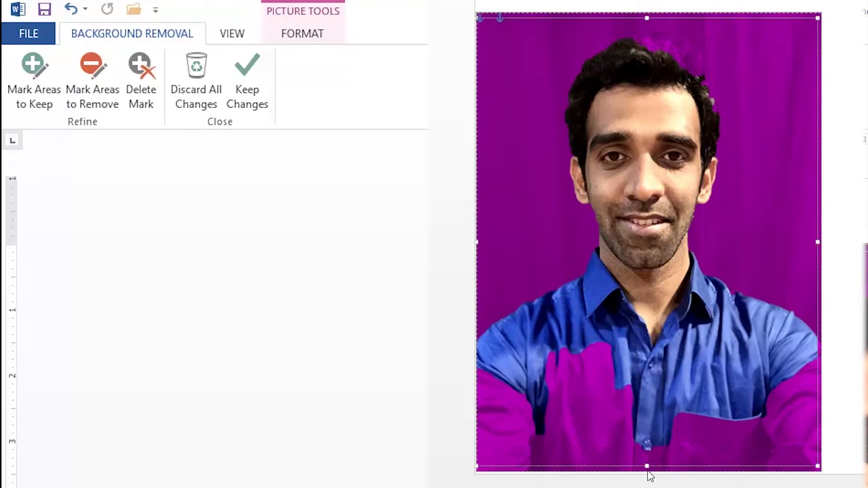
{"action": "left_click_drag", "start_coordinate": [647, 465], "coordinate": [646, 471]}
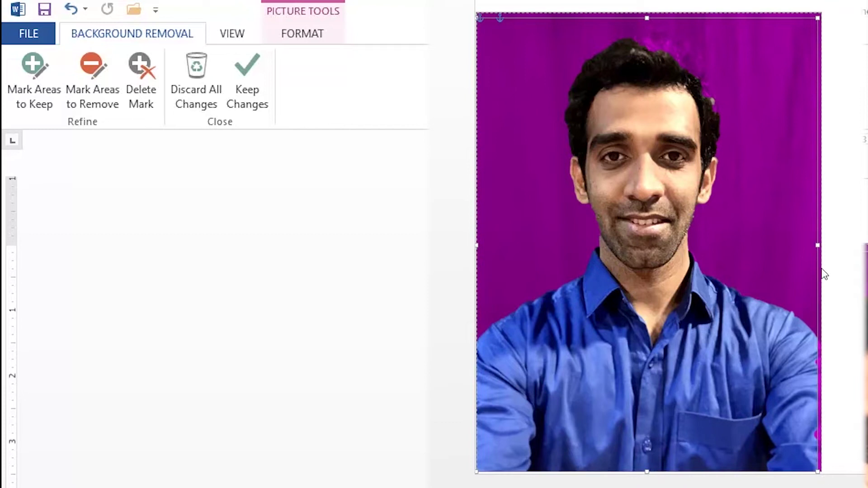
{"action": "left_click_drag", "start_coordinate": [819, 246], "coordinate": [833, 246]}
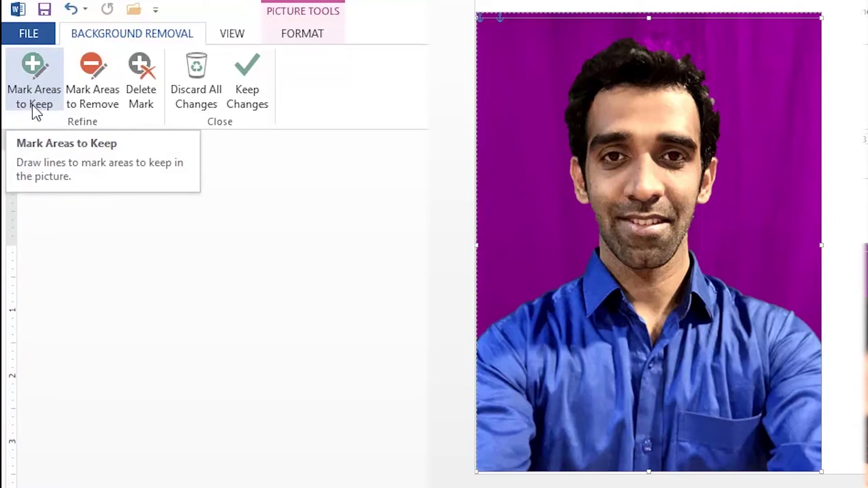
Mark spots beside and along the top of the hair as areas to keep.
{"action": "left_click", "coordinate": [31, 91]}
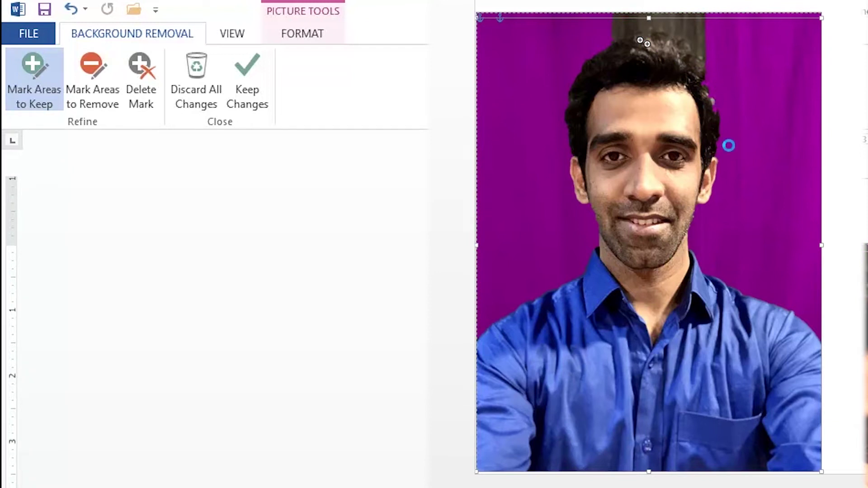
{"action": "left_click", "coordinate": [713, 108]}
{"action": "left_click", "coordinate": [709, 90]}
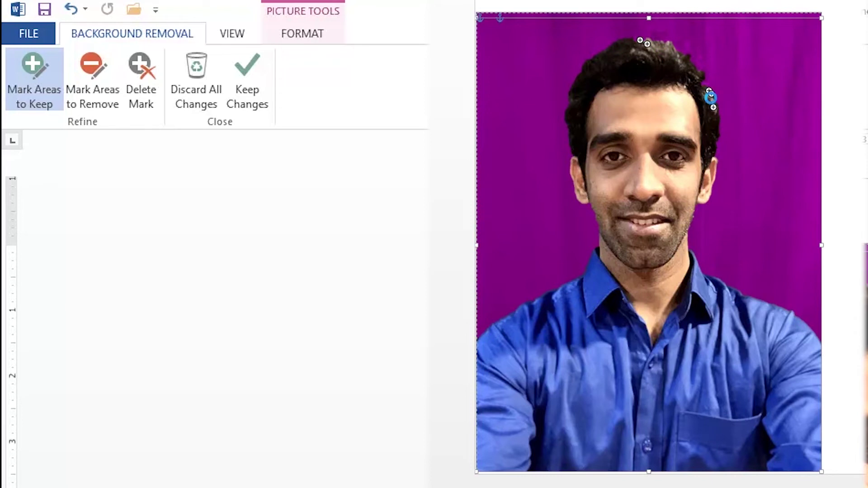
{"action": "left_click", "coordinate": [705, 84]}
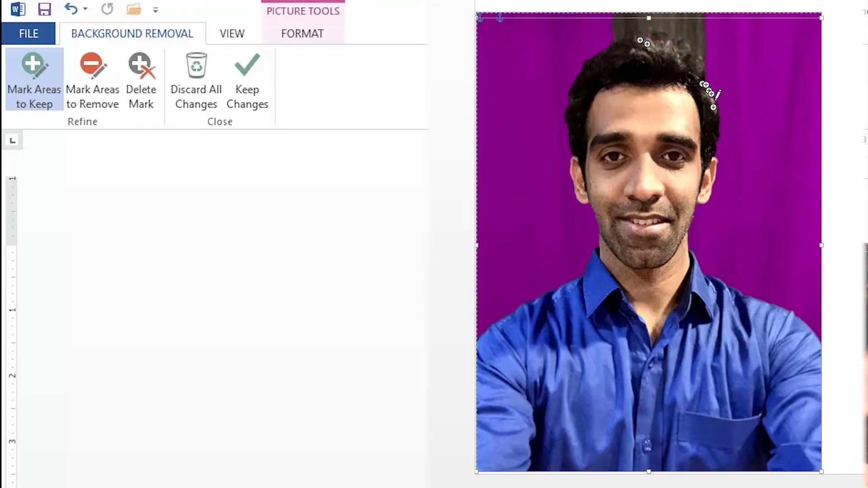
{"action": "left_click", "coordinate": [714, 100]}
{"action": "left_click", "coordinate": [670, 51]}
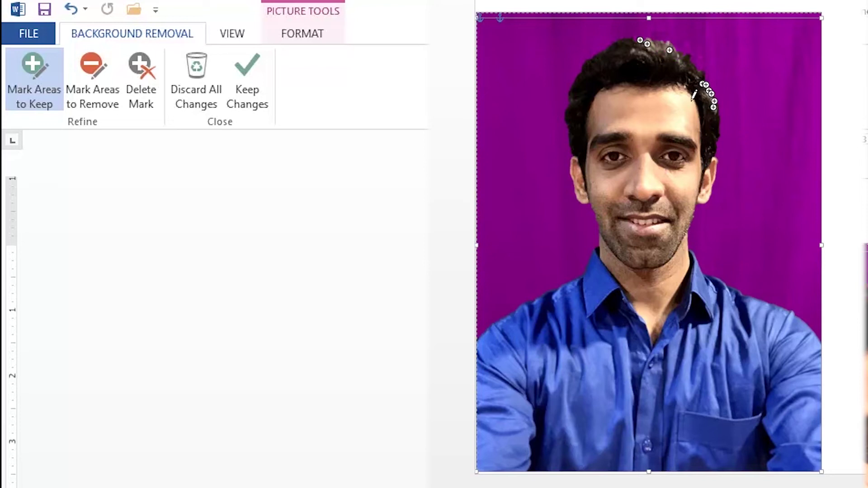
{"action": "left_click", "coordinate": [658, 39]}
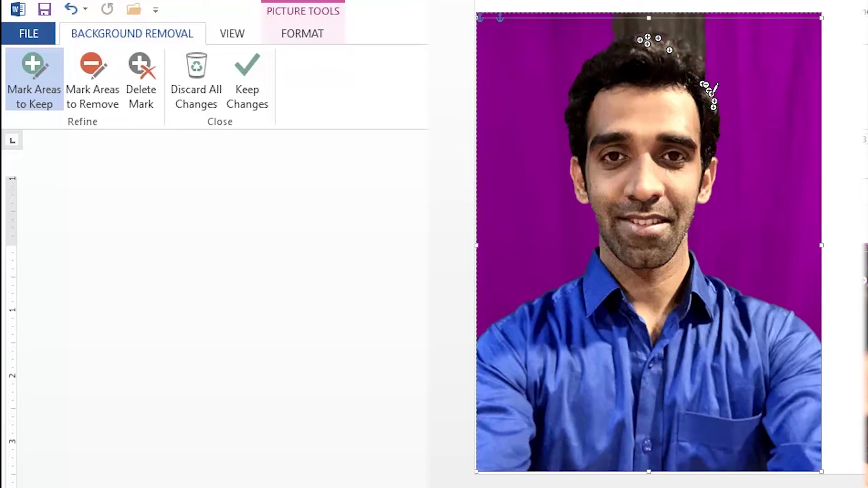
Mark the area above the hair for removal and refine the hair outline with more keep marks.
{"action": "left_click", "coordinate": [95, 90]}
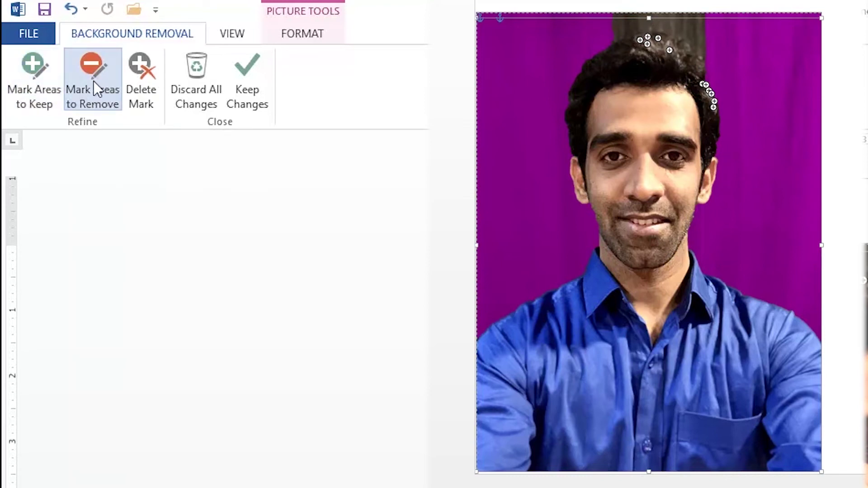
{"action": "left_click", "coordinate": [692, 35]}
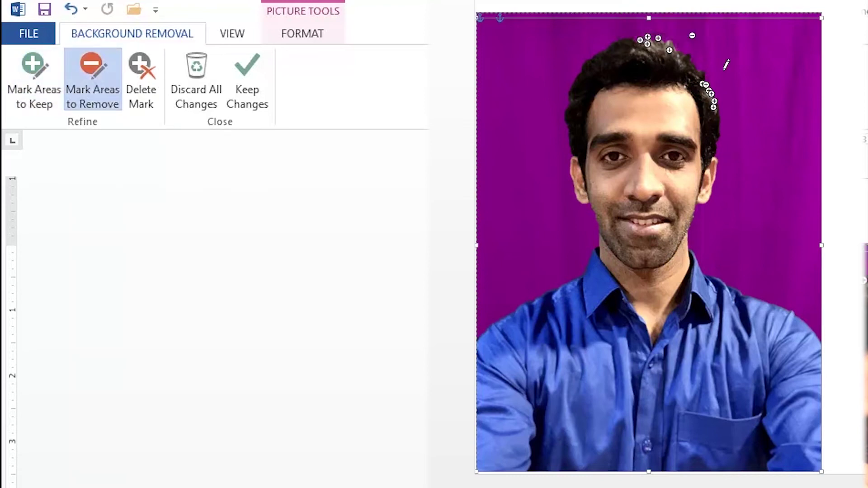
{"action": "left_click", "coordinate": [41, 90]}
{"action": "left_click", "coordinate": [696, 61]}
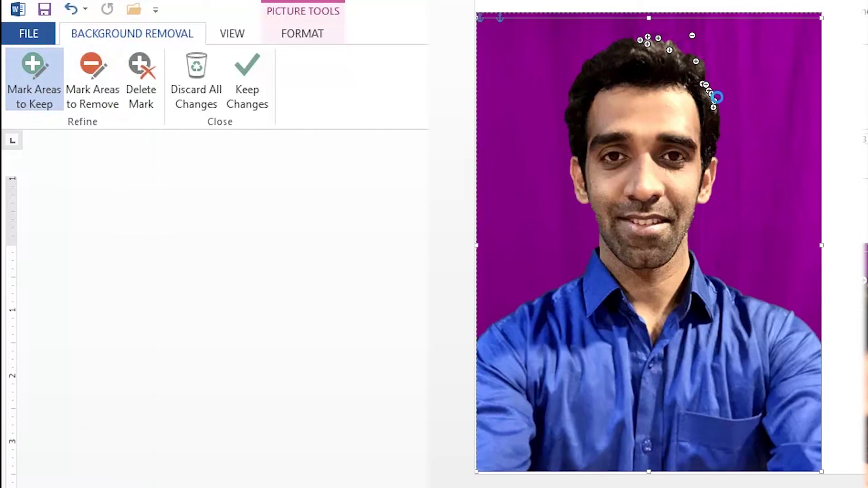
{"action": "left_click", "coordinate": [706, 77]}
{"action": "left_click", "coordinate": [688, 50]}
{"action": "left_click", "coordinate": [665, 35]}
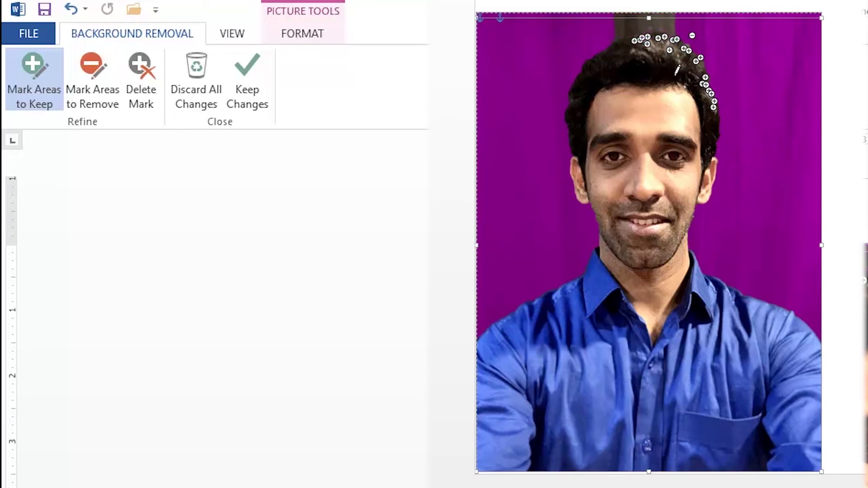
{"action": "left_click", "coordinate": [92, 92]}
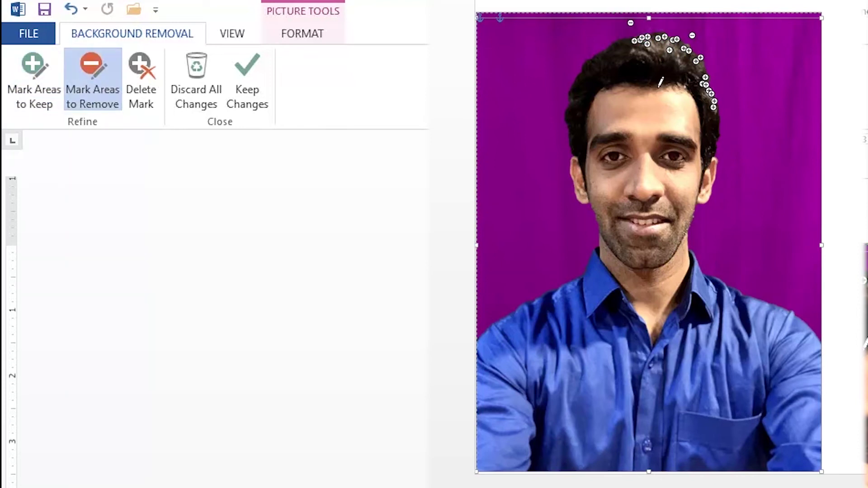
Apply the background removal to the selfie and give the page a light peach background.
{"action": "left_click", "coordinate": [245, 98]}
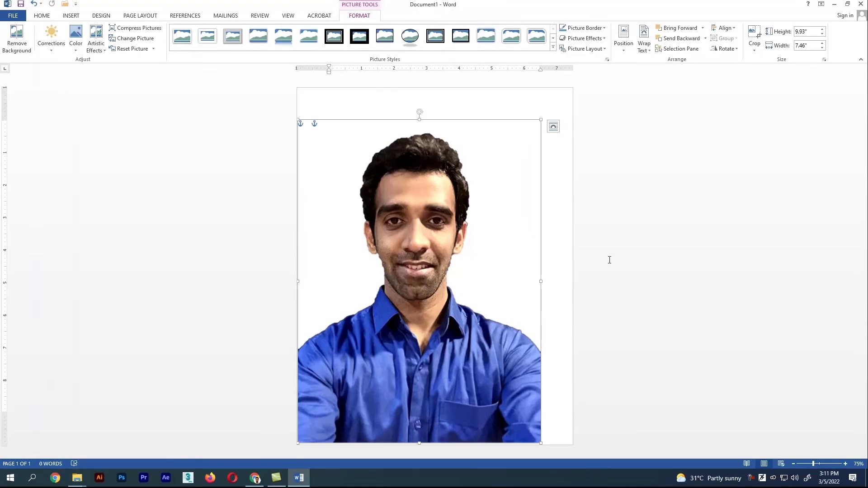
{"action": "left_click_drag", "start_coordinate": [421, 271], "coordinate": [434, 271]}
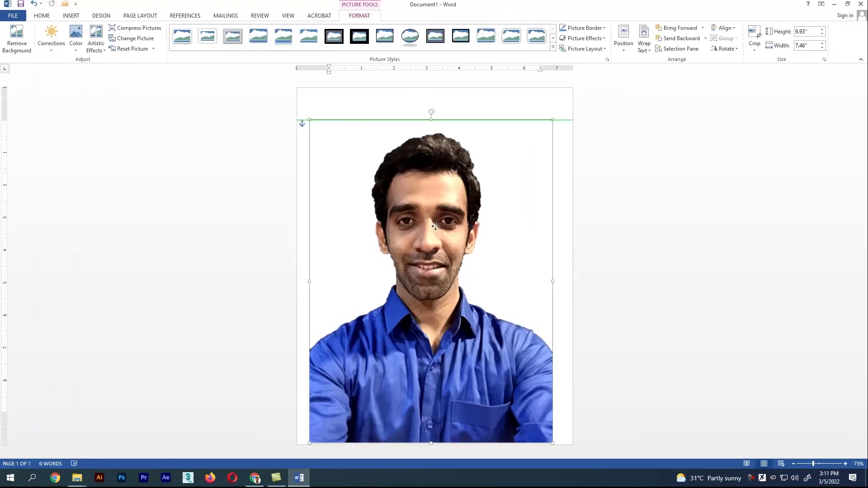
{"action": "left_click", "coordinate": [665, 102]}
{"action": "left_click", "coordinate": [101, 15]}
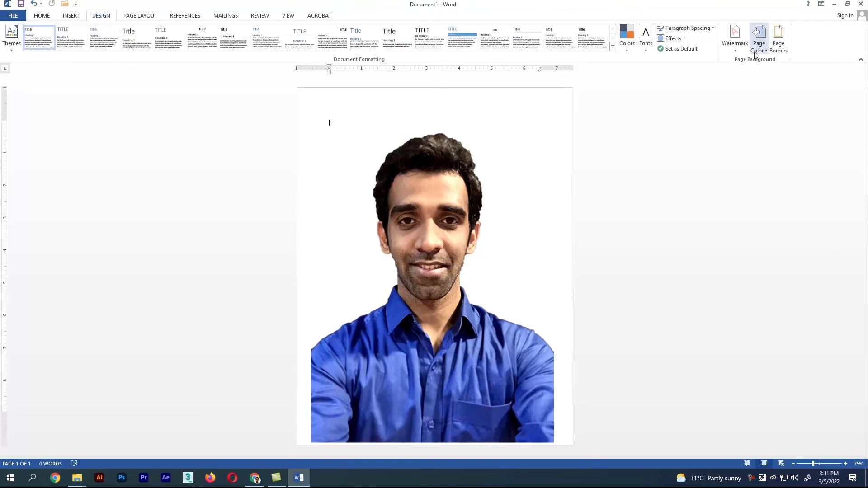
{"action": "left_click", "coordinate": [759, 38]}
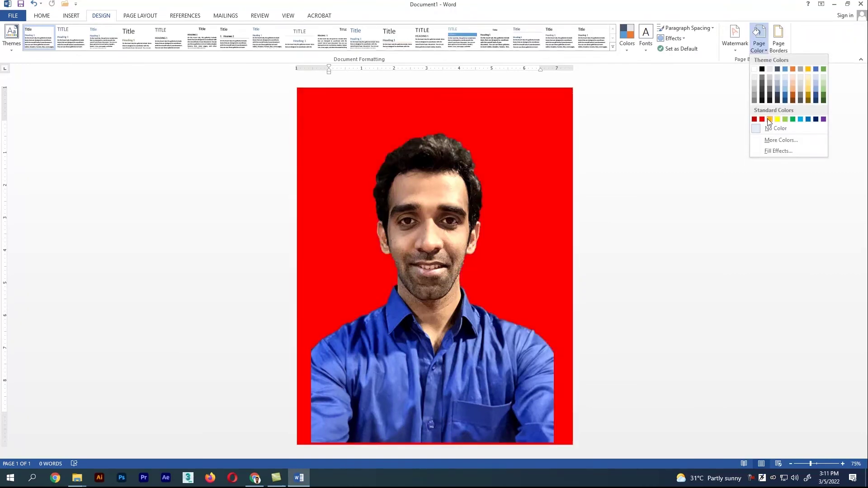
{"action": "left_click", "coordinate": [792, 81]}
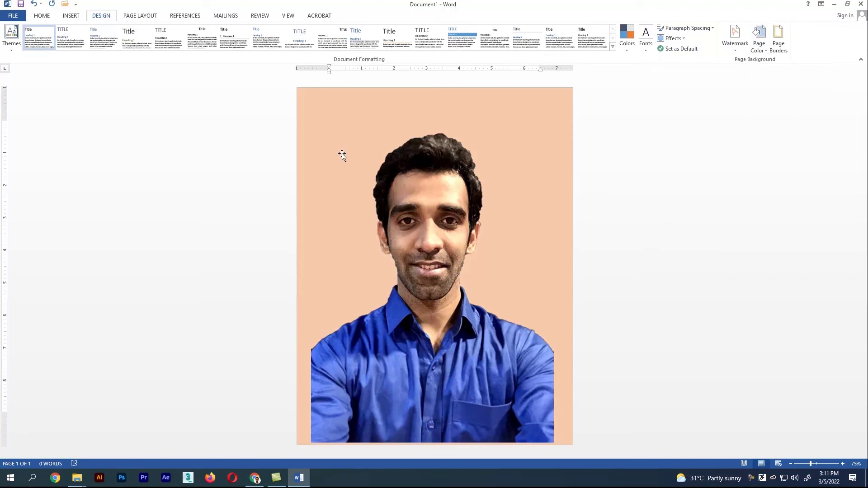
Delete the selfie and remove the page background colour.
{"action": "left_click", "coordinate": [448, 201]}
{"action": "key", "text": "Delete"}
{"action": "left_click", "coordinate": [759, 37]}
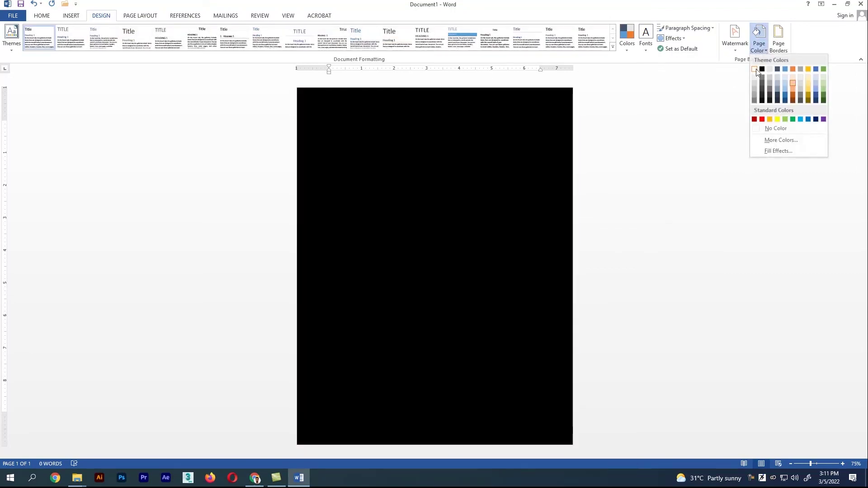
{"action": "left_click", "coordinate": [755, 69]}
Insert the Ganesha logo picture, viewing the files as thumbnails, and select it.
{"action": "left_click", "coordinate": [71, 15]}
{"action": "left_click", "coordinate": [94, 34]}
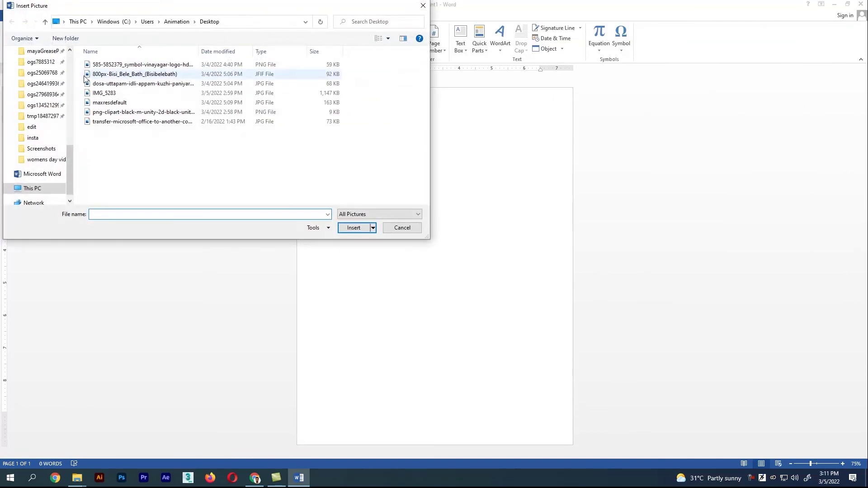
{"action": "left_click", "coordinate": [392, 39]}
{"action": "left_click", "coordinate": [107, 80]}
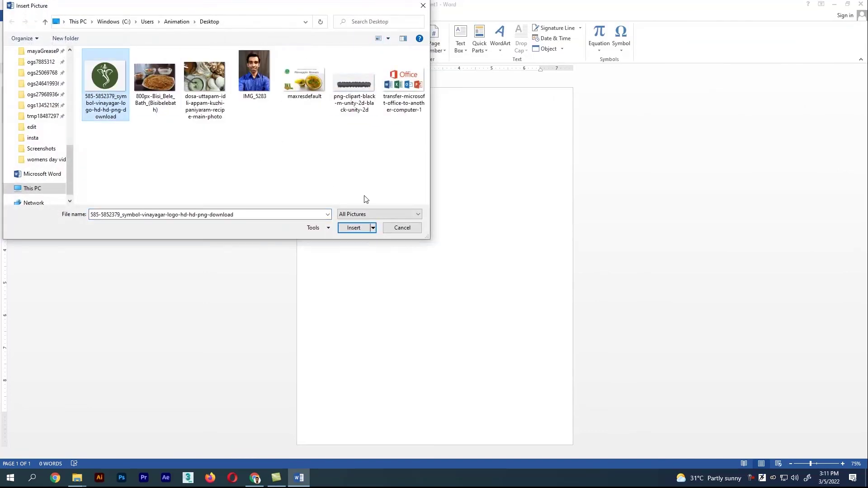
{"action": "left_click", "coordinate": [353, 228]}
{"action": "left_click", "coordinate": [429, 254]}
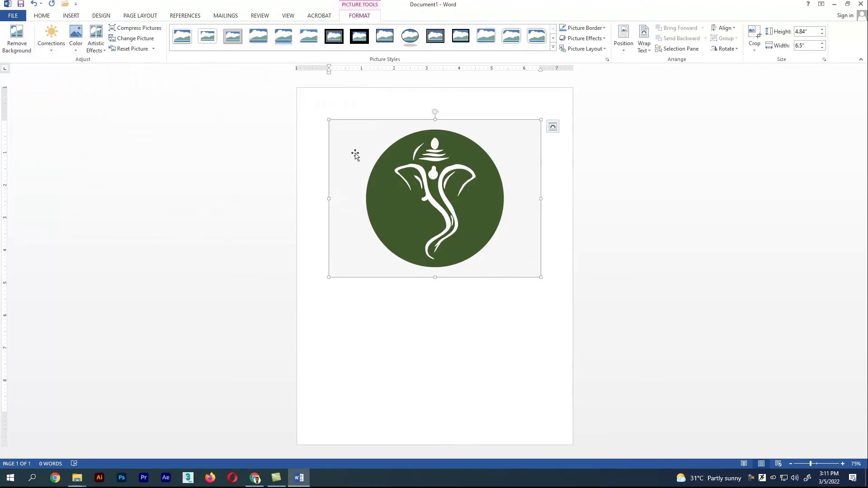
Remove the logo's background, extending the kept region from the crown to the bottom.
{"action": "left_click", "coordinate": [16, 39]}
{"action": "left_click_drag", "start_coordinate": [436, 137], "coordinate": [434, 126]}
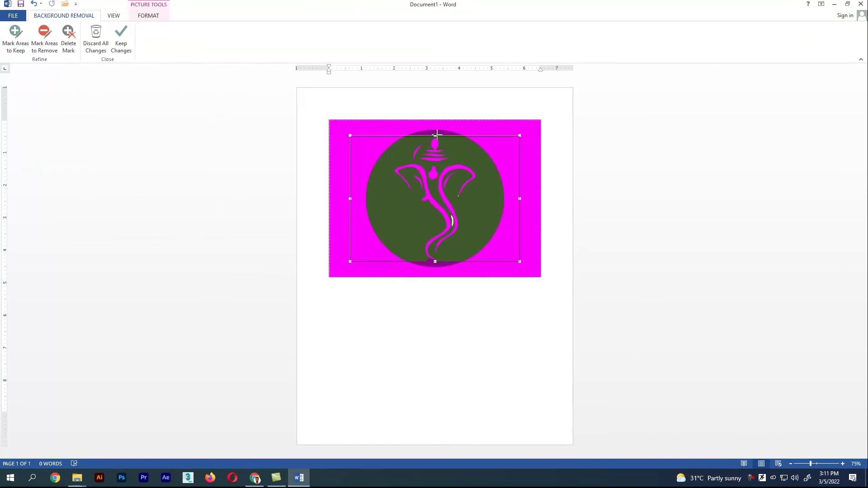
{"action": "left_click_drag", "start_coordinate": [434, 262], "coordinate": [434, 272]}
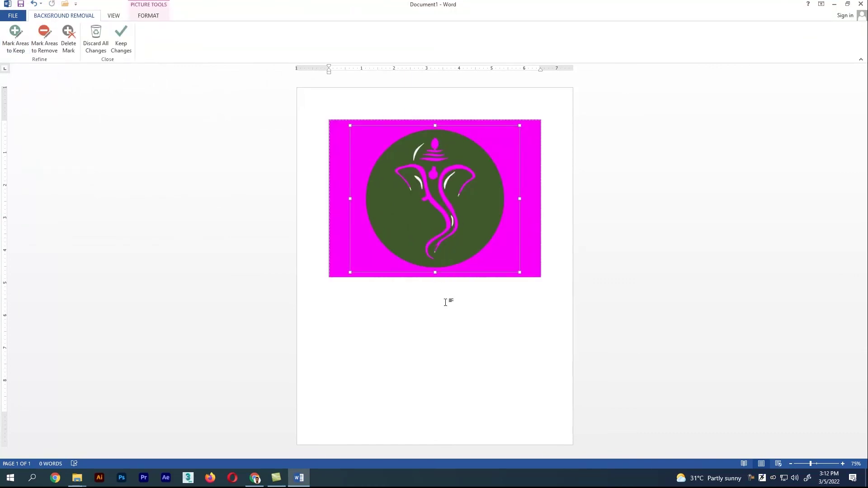
{"action": "left_click", "coordinate": [198, 125]}
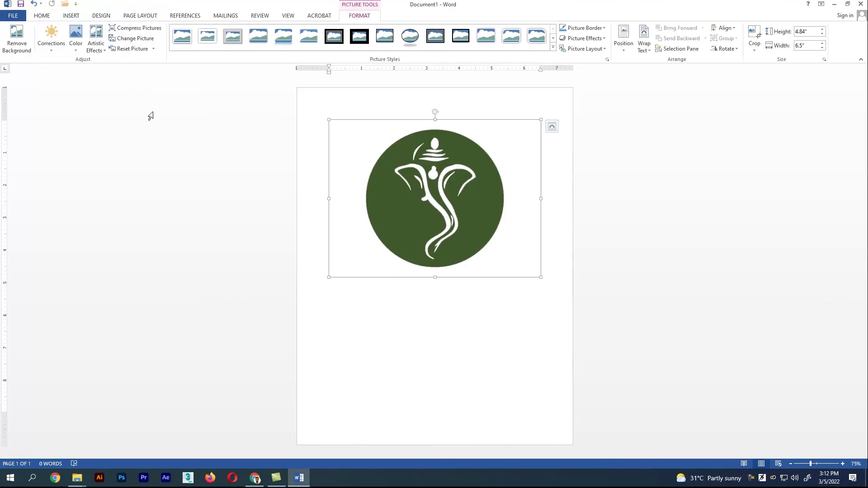
{"action": "left_click", "coordinate": [543, 155]}
{"action": "left_click", "coordinate": [529, 271]}
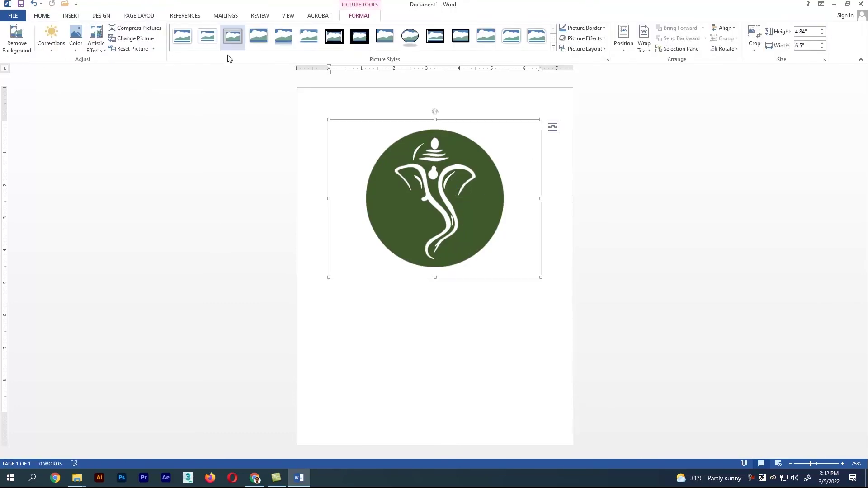
Set the page background colour to light blue behind the logo.
{"action": "left_click", "coordinate": [71, 15]}
{"action": "left_click", "coordinate": [101, 15]}
{"action": "left_click", "coordinate": [759, 45]}
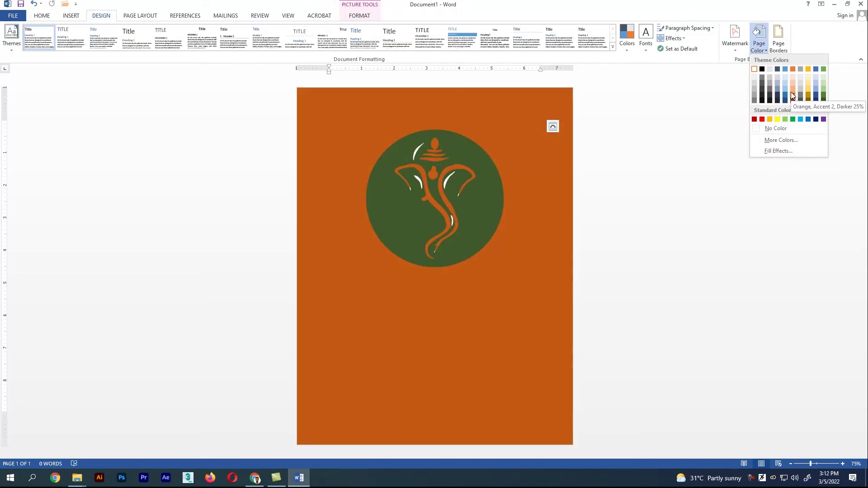
{"action": "left_click", "coordinate": [787, 86]}
{"action": "left_click", "coordinate": [655, 182]}
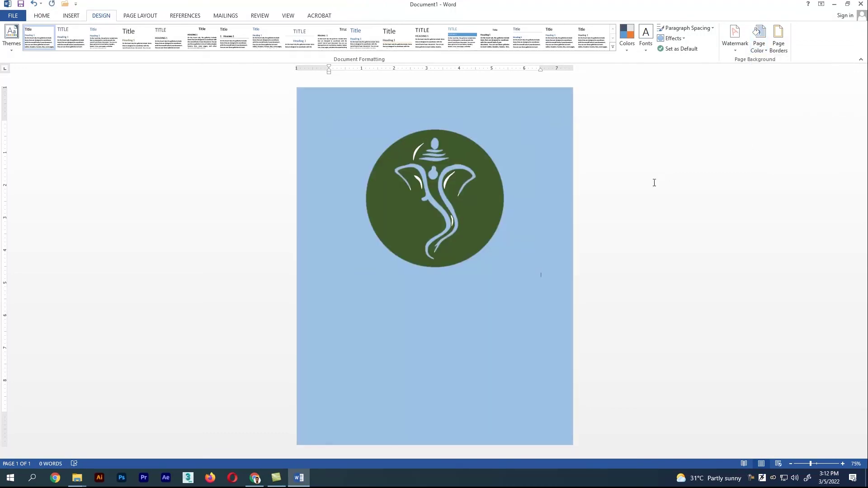